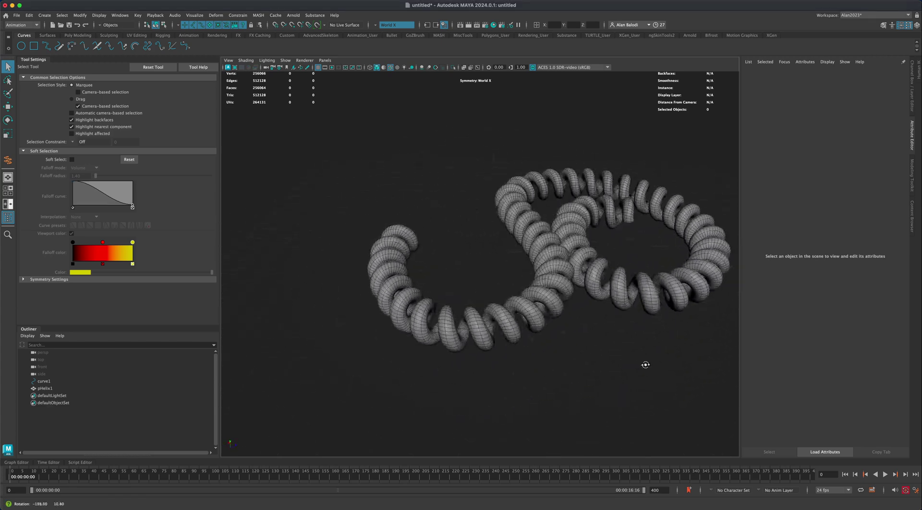
Step: Widen and thicken the demo helix through its polyHelix1 Width and Radius, then deselect it
left_click(560, 220)
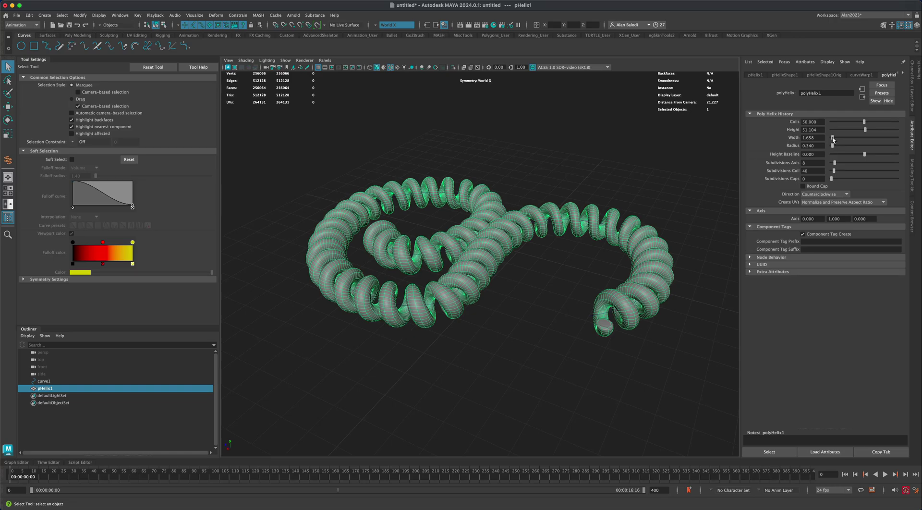
left_click_drag(833, 139, 835, 139)
left_click_drag(505, 360, 341, 360, "alt")
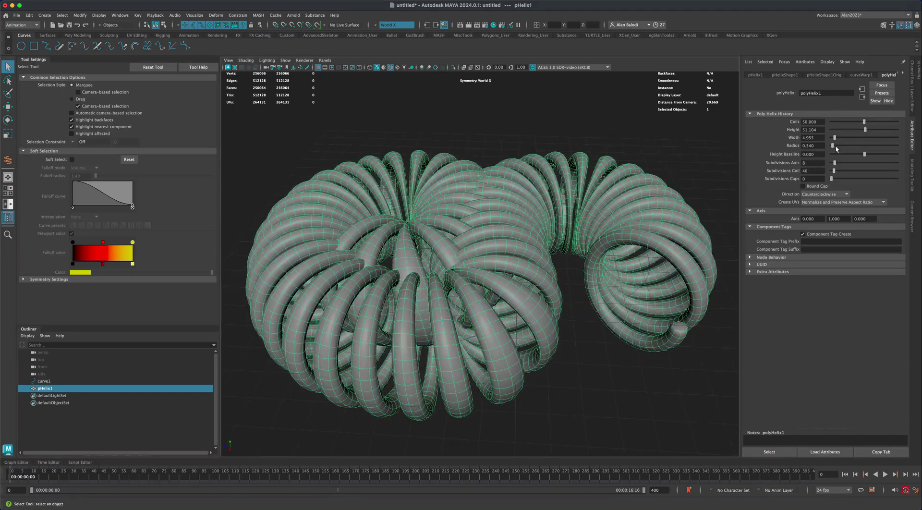
left_click_drag(833, 145, 836, 146)
left_click_drag(538, 314, 705, 300, "alt")
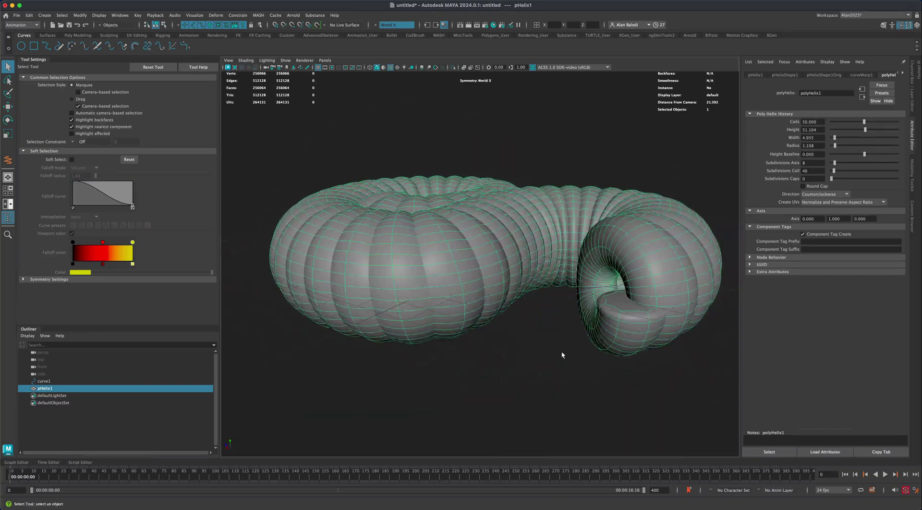
left_click(559, 351)
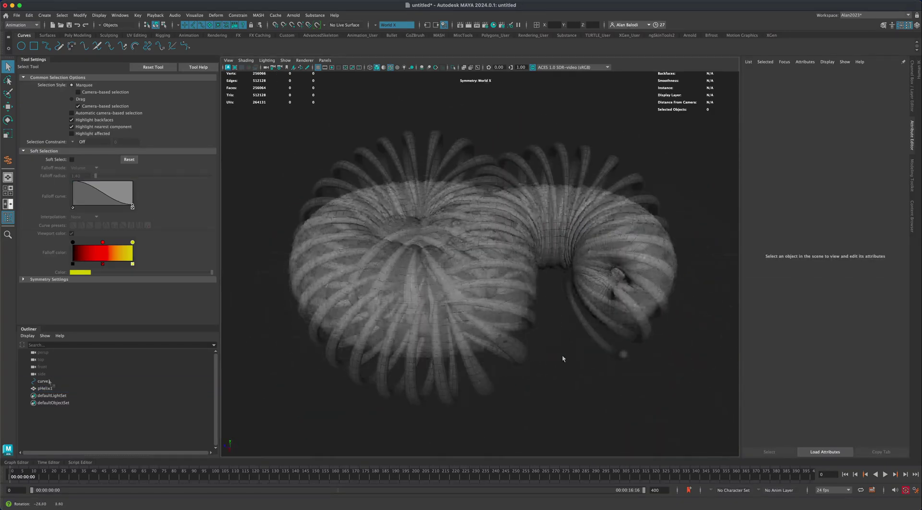
Step: Reshape curve1 by moving five of its control vertices with the Move tool
right_click_drag(413, 187, 413, 168)
left_click(392, 180)
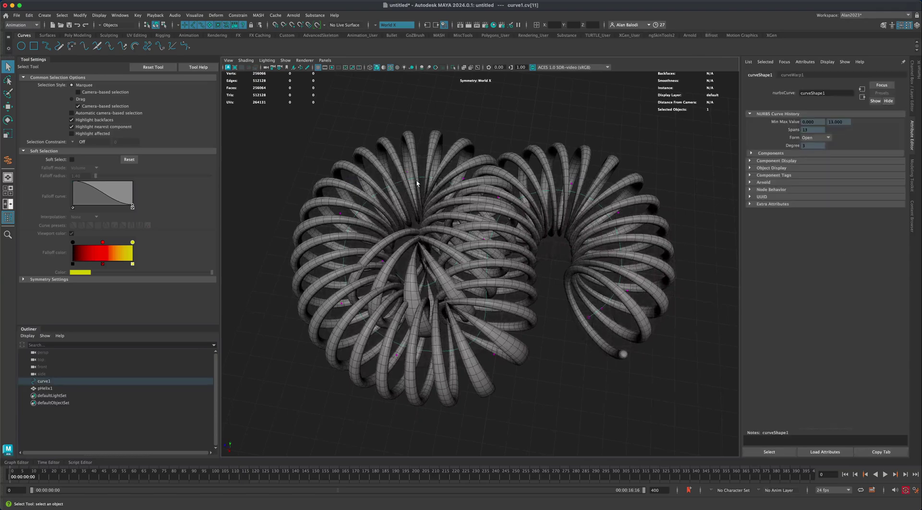
key("w")
mouse_move(418, 189)
middle_mouse_down()
mouse_move(415, 162)
mouse_move(352, 179)
mouse_move(401, 189)
middle_mouse_up()
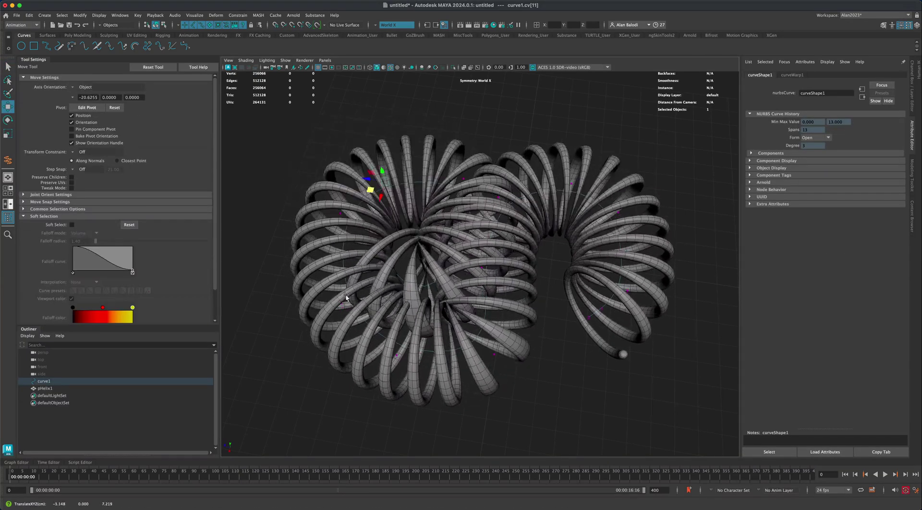
left_click(333, 312)
middle_click_drag(334, 311, 302, 354)
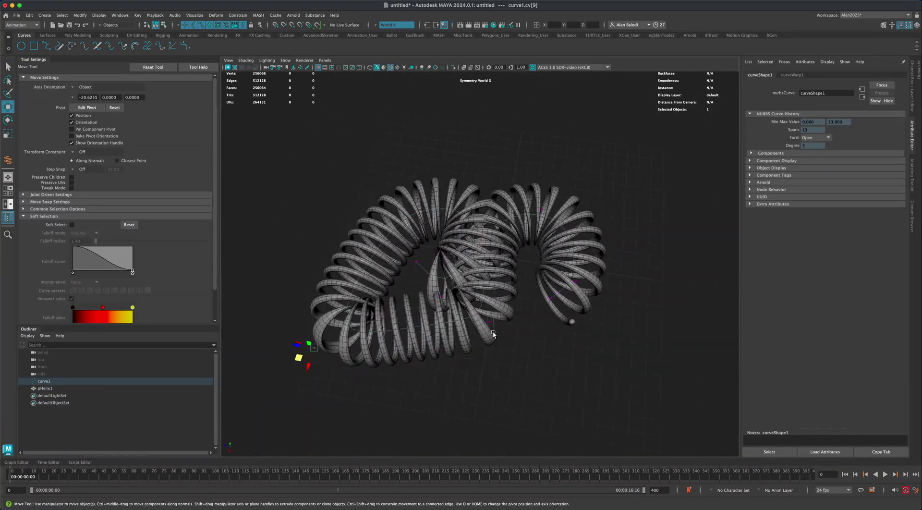
left_click(478, 346)
middle_click_drag(477, 346, 488, 393)
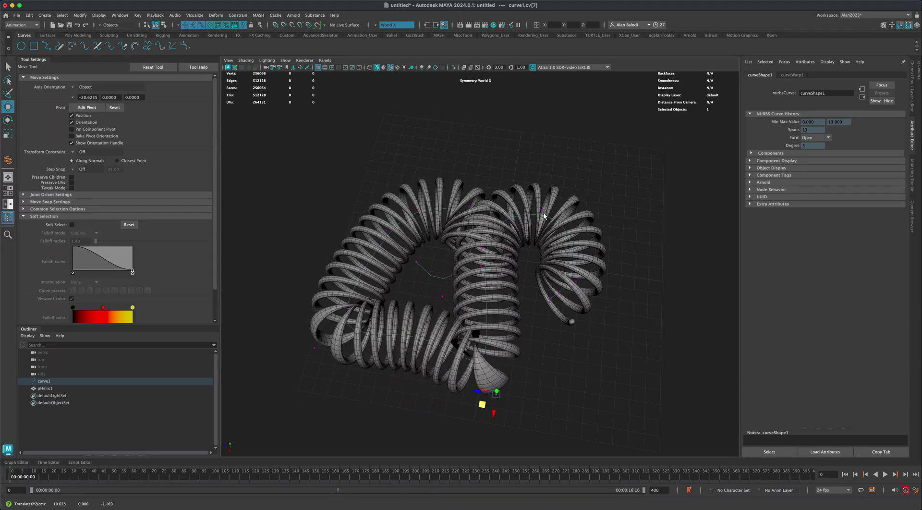
left_click(545, 215)
middle_click_drag(545, 215, 600, 204)
left_click(475, 277)
middle_click_drag(476, 278, 484, 263)
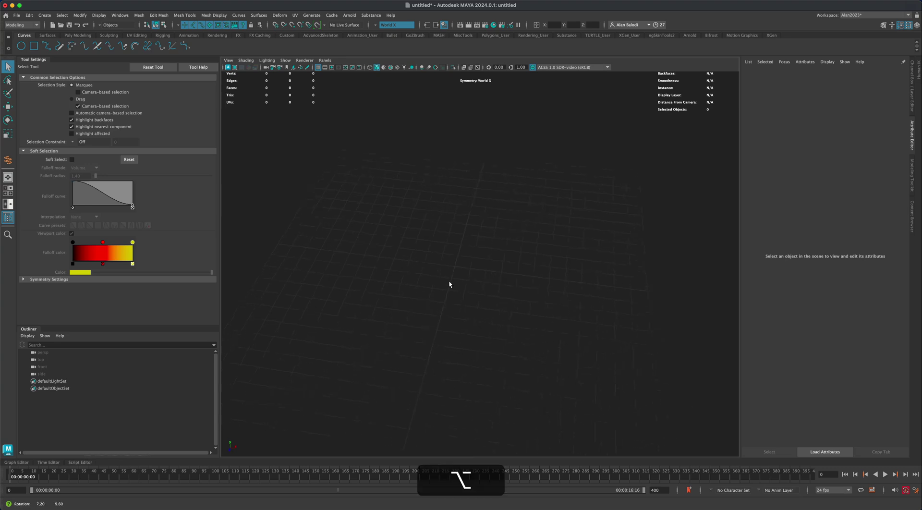
Step: Begin an EP curve on the grid, placing its first five edit points
left_click_drag(449, 280, 315, 210, "alt")
left_click(46, 47)
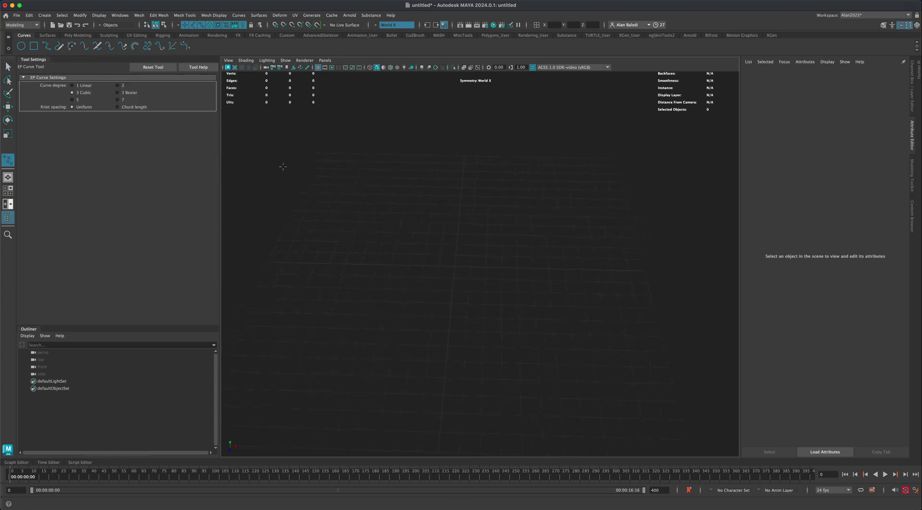
left_click(493, 209)
left_click(461, 192)
left_click(415, 201)
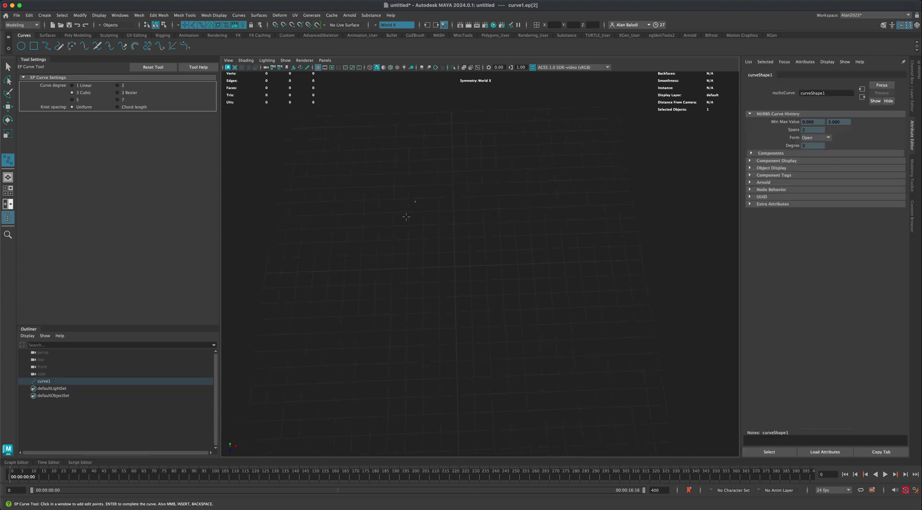
left_click(415, 277)
left_click(516, 380)
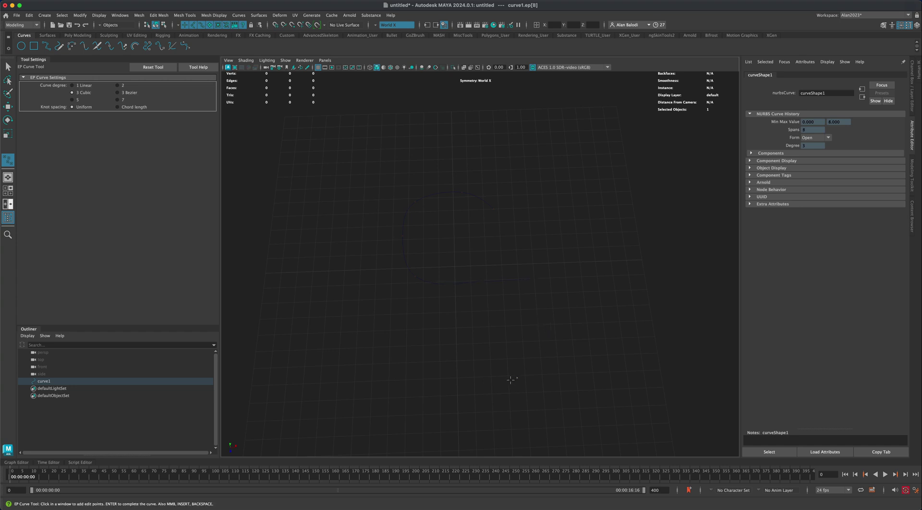
Step: Loop the curve into an S with five more points, finish it, and show its control vertices
left_click(452, 388)
left_click(397, 364)
left_click(404, 312)
left_click(478, 303)
left_click(493, 320)
key("Return")
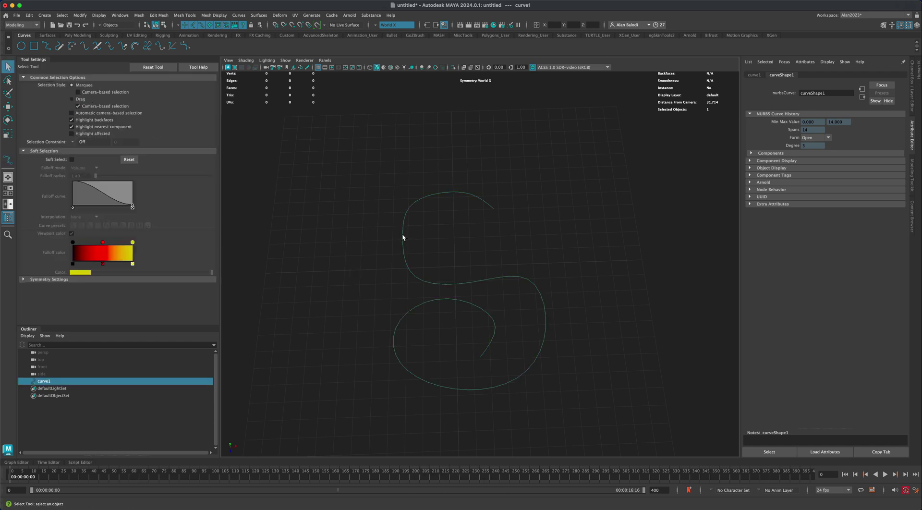
left_click_drag(401, 226, 401, 229, "alt")
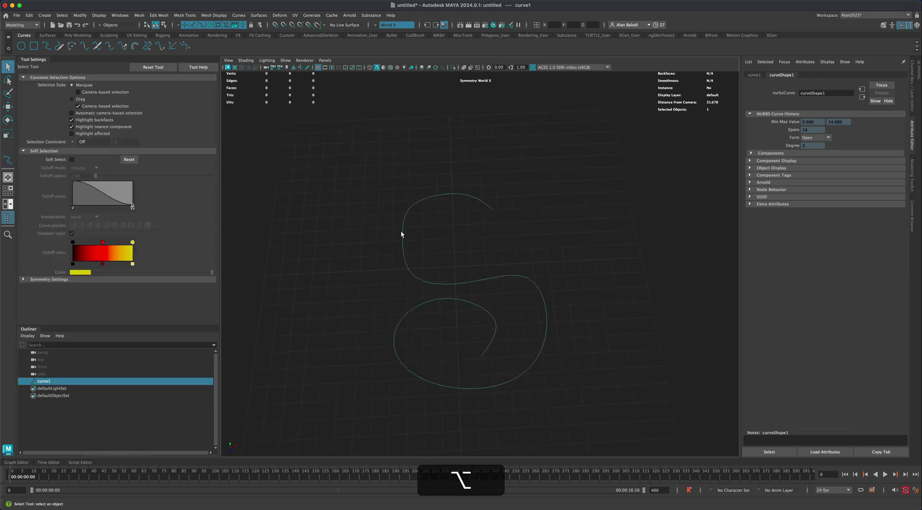
right_click_drag(401, 234, 379, 237)
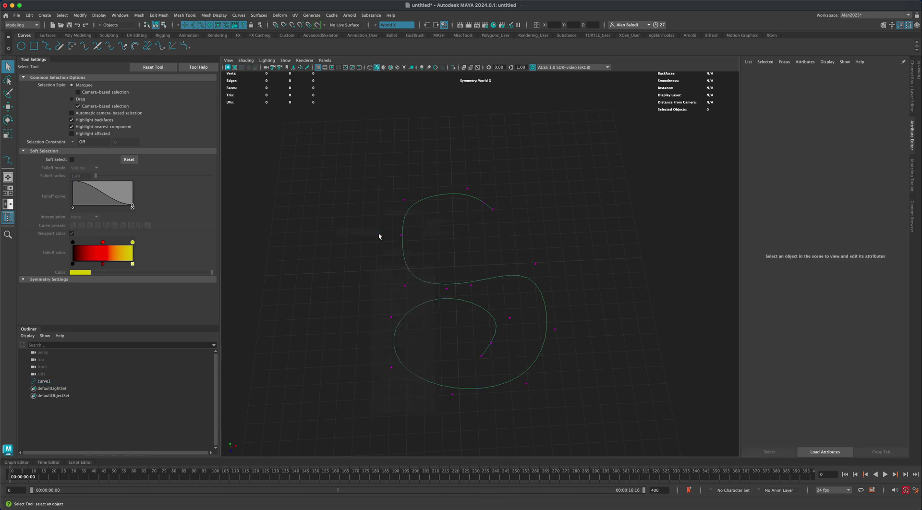
Step: Move control vertices to extend the lower loop and pull the curve's bottom lower
mouse_move(392, 233)
left_mouse_down()
mouse_move(415, 247)
mouse_move(394, 245)
left_mouse_up()
key("w")
left_click_drag(480, 338, 518, 364)
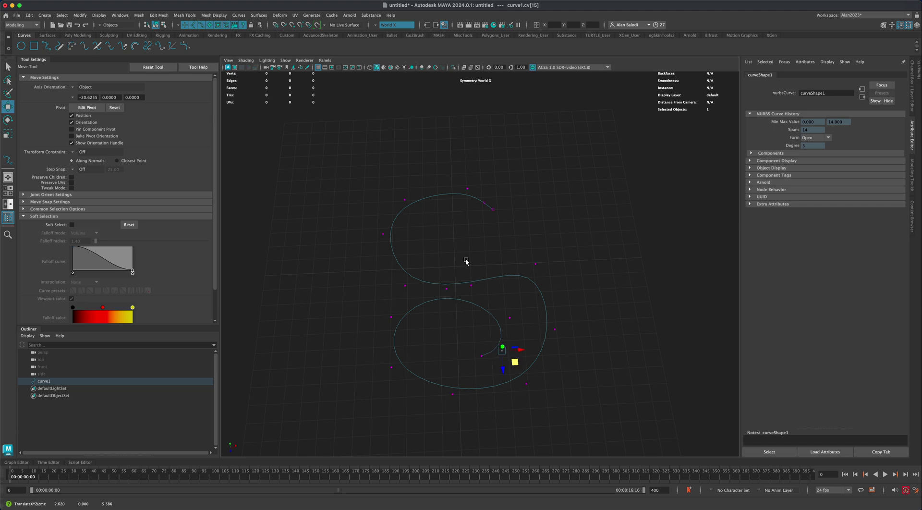
left_click(452, 394)
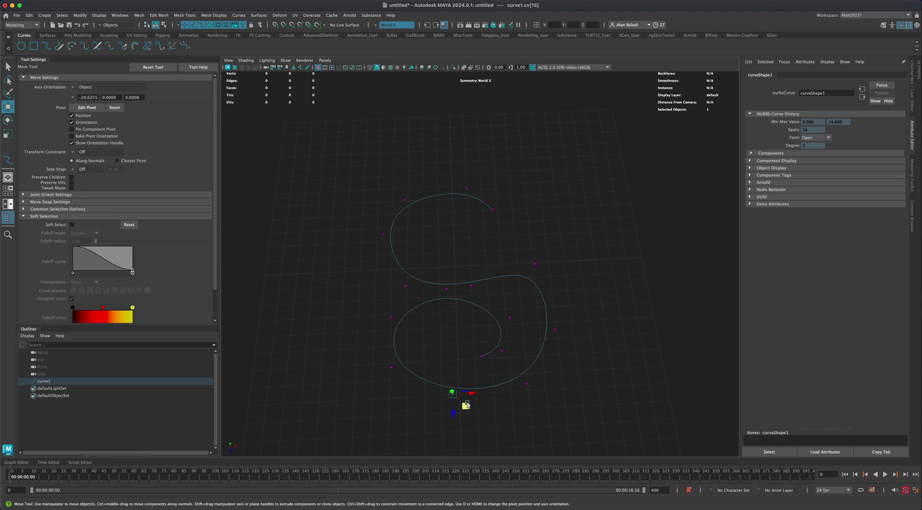
left_click_drag(466, 406, 458, 426)
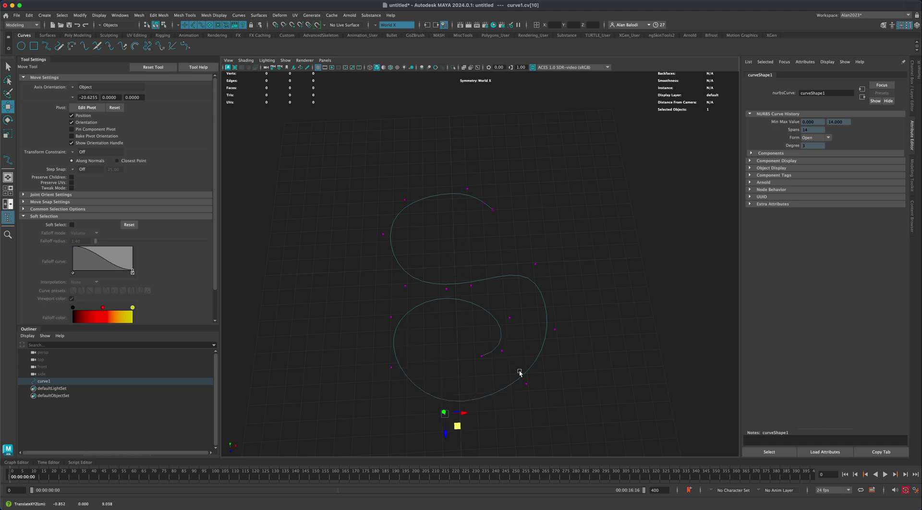
Step: Delete the curve's last control vertex, reposition the new end, and reselect curve1 in Object Mode
left_click(502, 346)
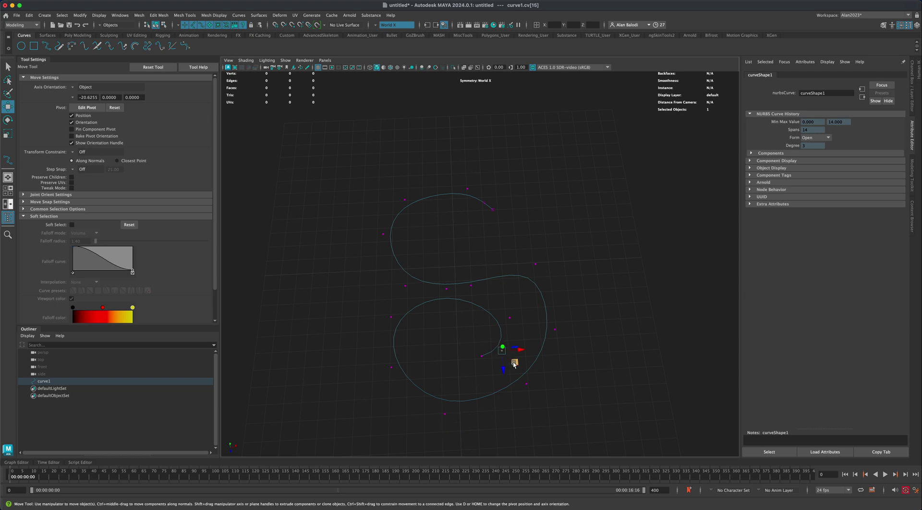
key("Delete")
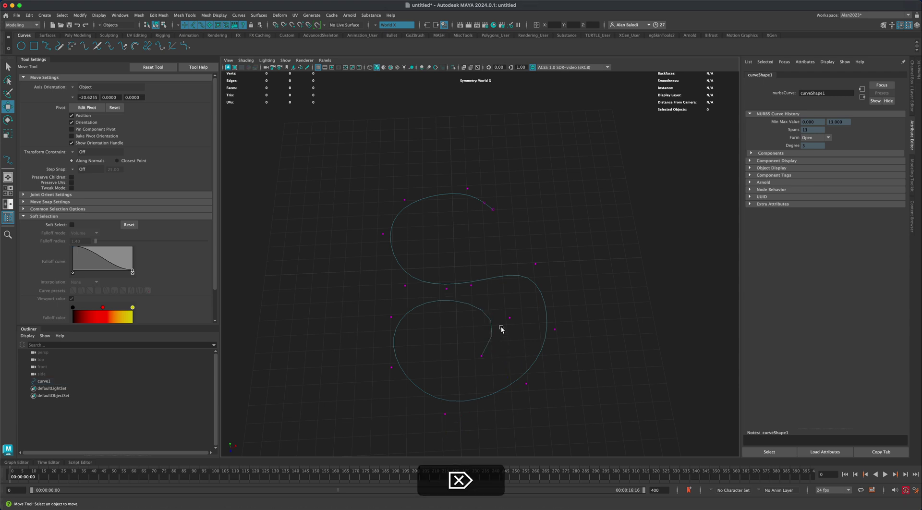
left_click_drag(502, 306, 532, 335)
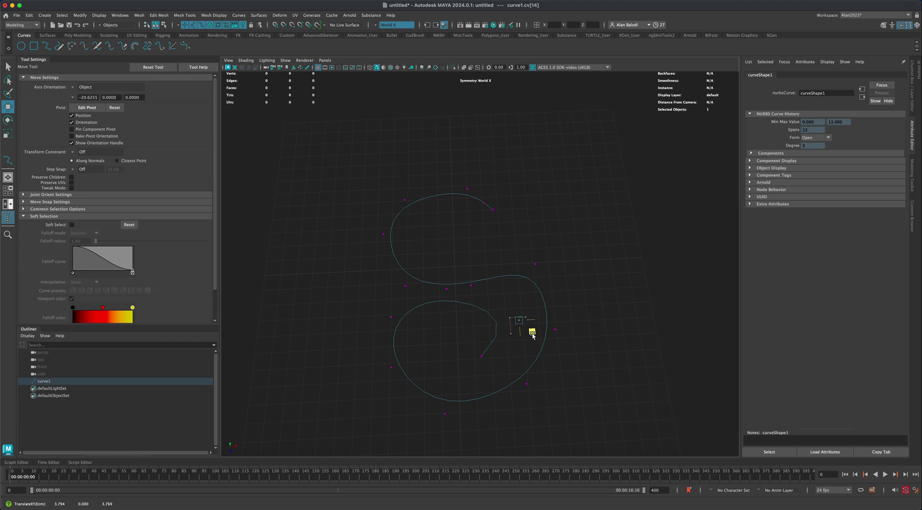
left_click(482, 355)
left_click_drag(497, 375, 498, 375)
right_click_drag(459, 195, 511, 197)
left_click(436, 196)
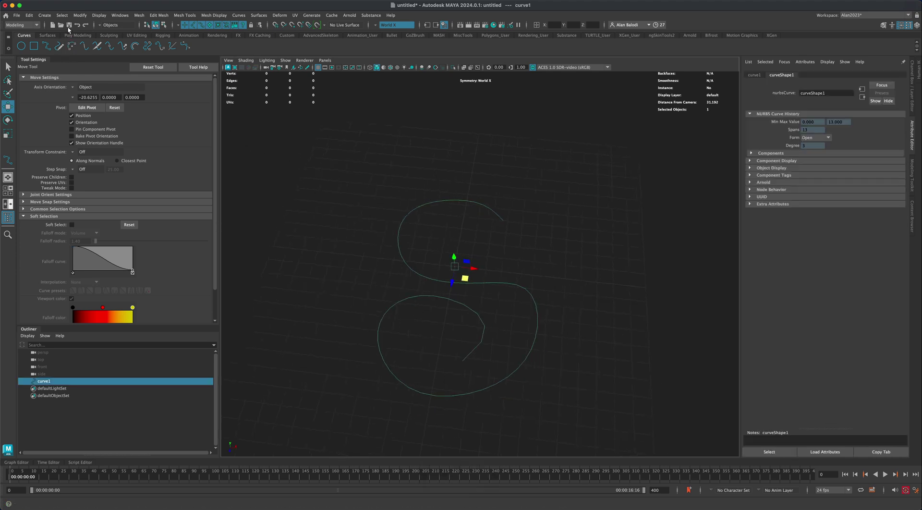
Step: Create an upright polygon helix via Create > Polygon Primitives > Helix
left_click(44, 15)
mouse_move(54, 45)
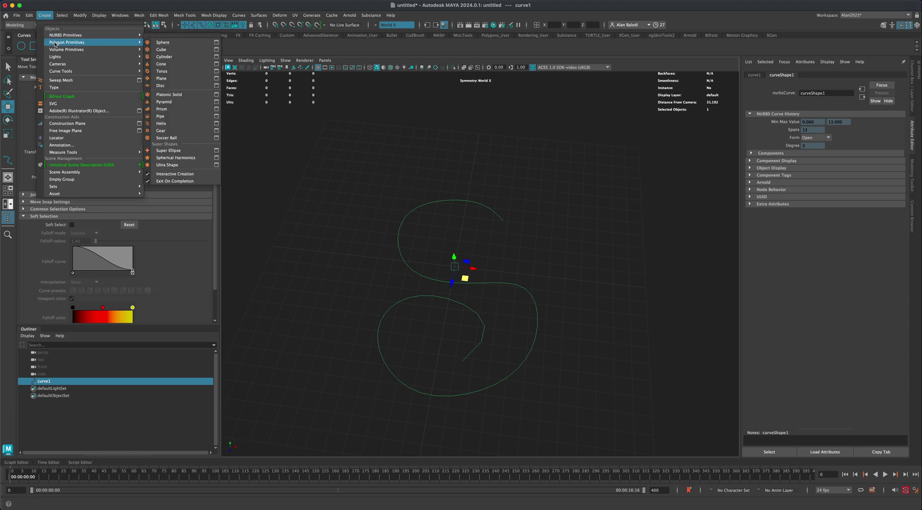
left_click(174, 124)
left_click_drag(491, 292, 504, 237, "alt")
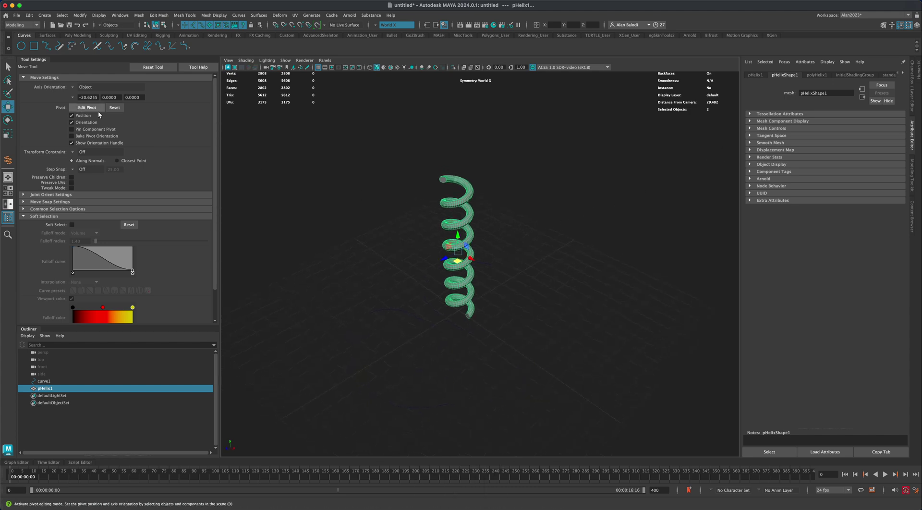
Step: Shift-marquee curve1 to add it to the pHelix1 selection
left_click(8, 66)
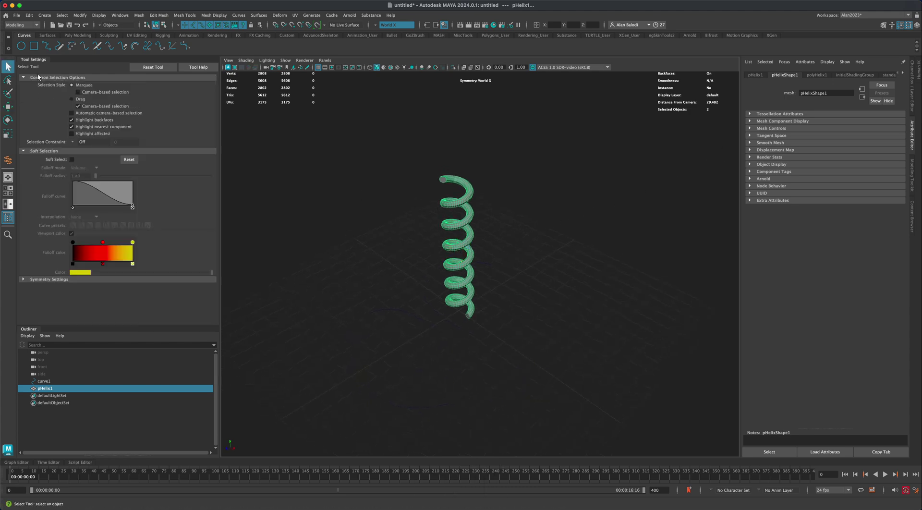
left_click_drag(483, 201, 526, 223, "alt")
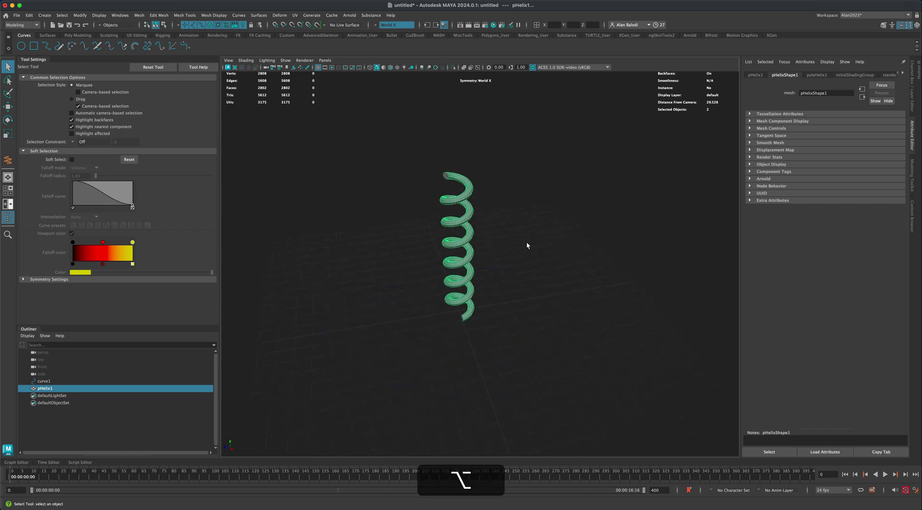
key("shift")
left_click_drag(378, 304, 346, 298, "shift")
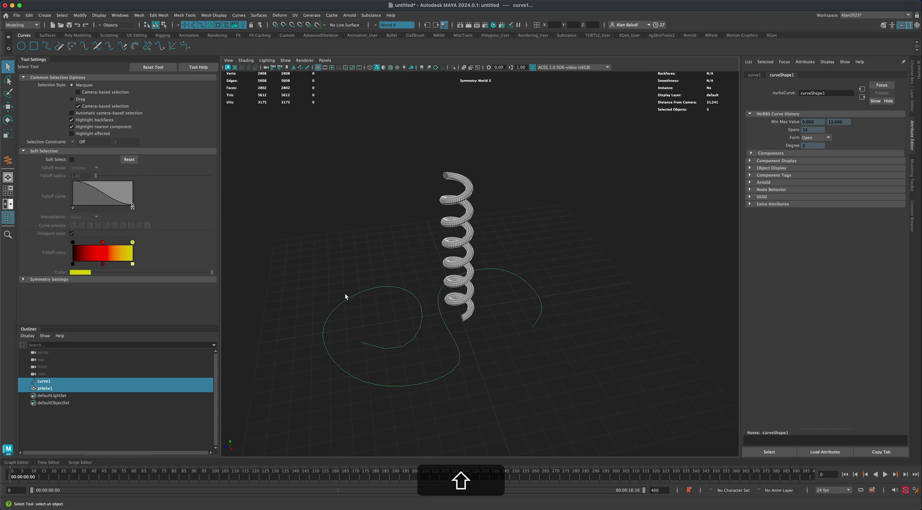
left_click_drag(417, 316, 503, 234, "alt")
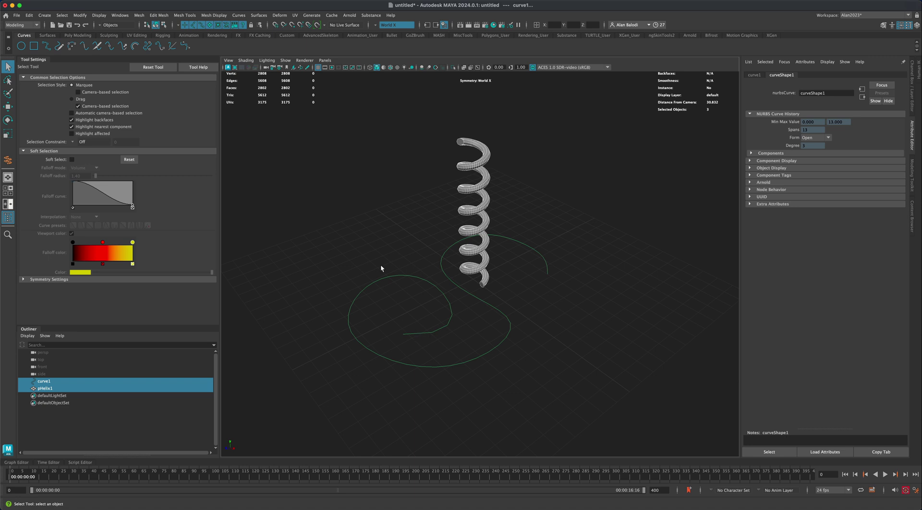
left_click_drag(605, 354, 577, 330, "alt")
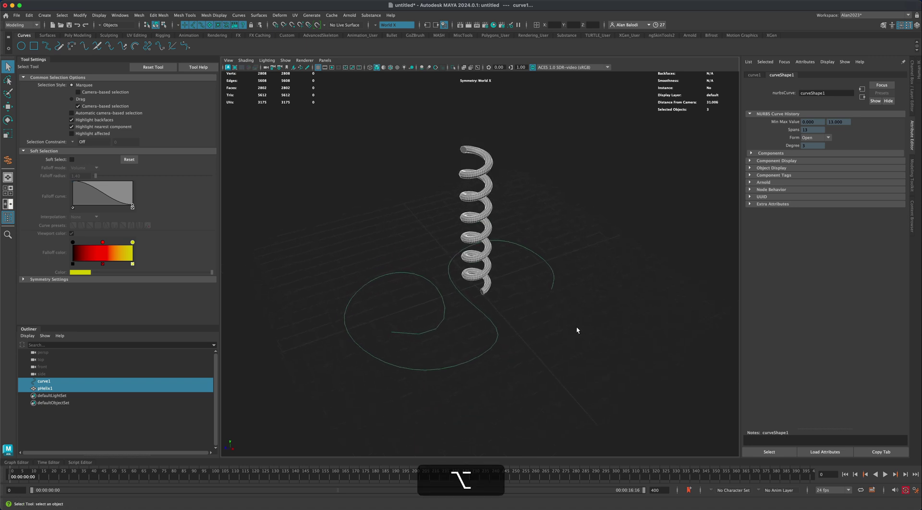
Step: Switch to the Animation menu set and apply Deform > Curve Warp to the helix and curve
left_click(22, 24)
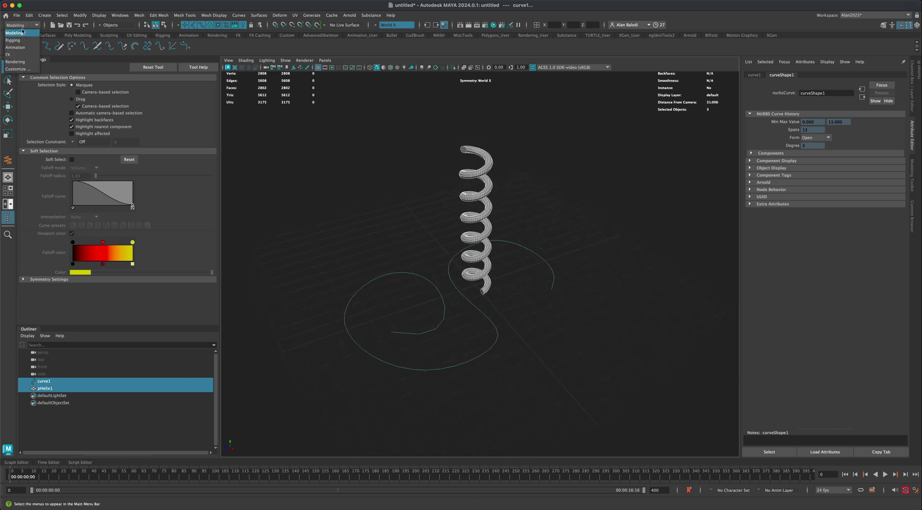
left_click(16, 47)
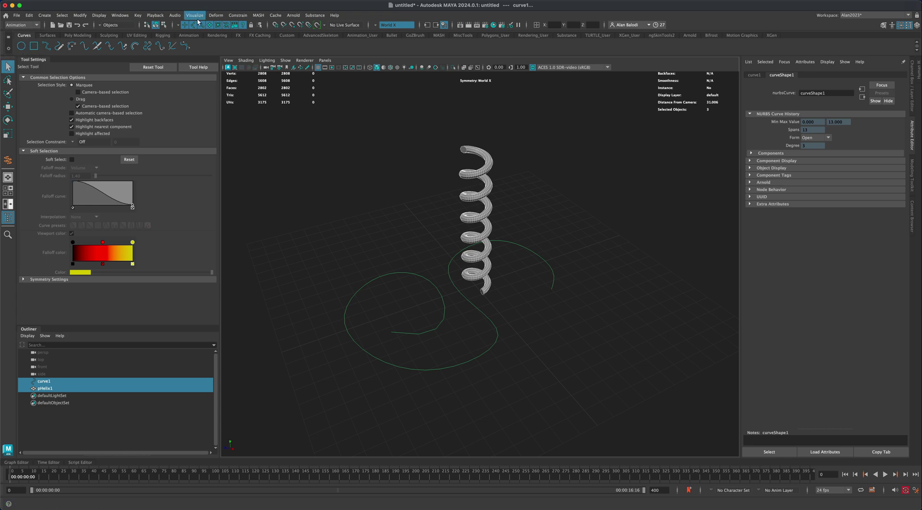
left_click(215, 15)
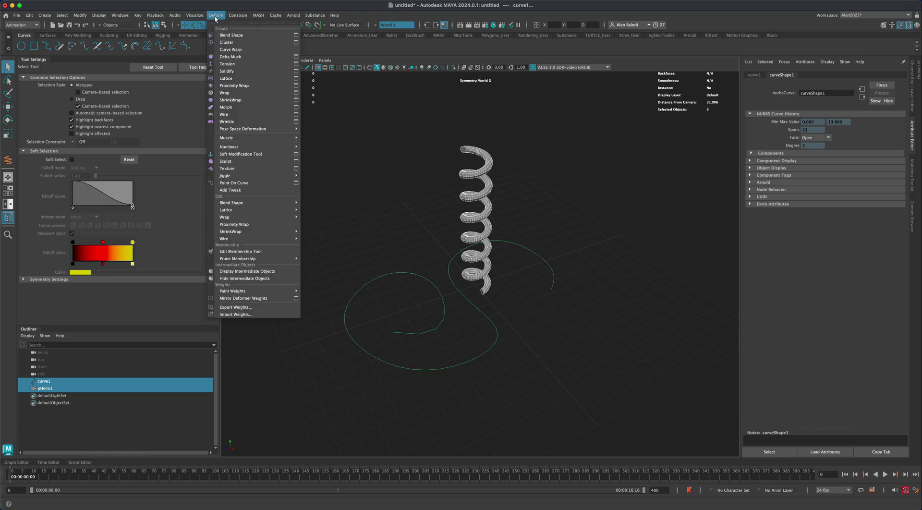
left_click(251, 49)
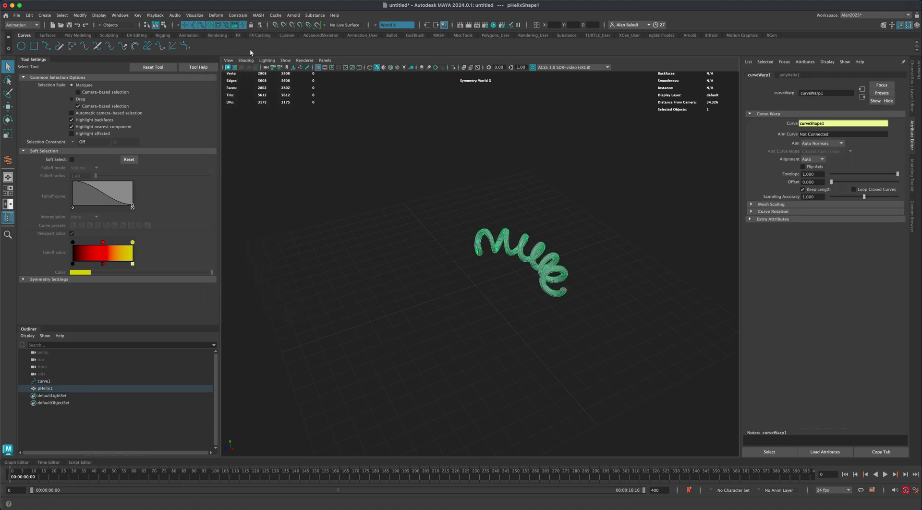
left_click_drag(574, 265, 469, 235, "alt")
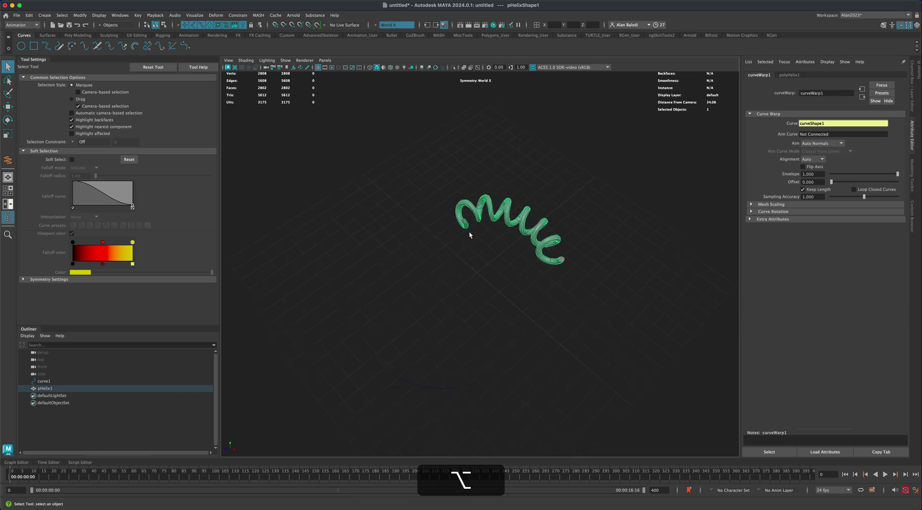
left_click_drag(568, 312, 595, 296, "alt")
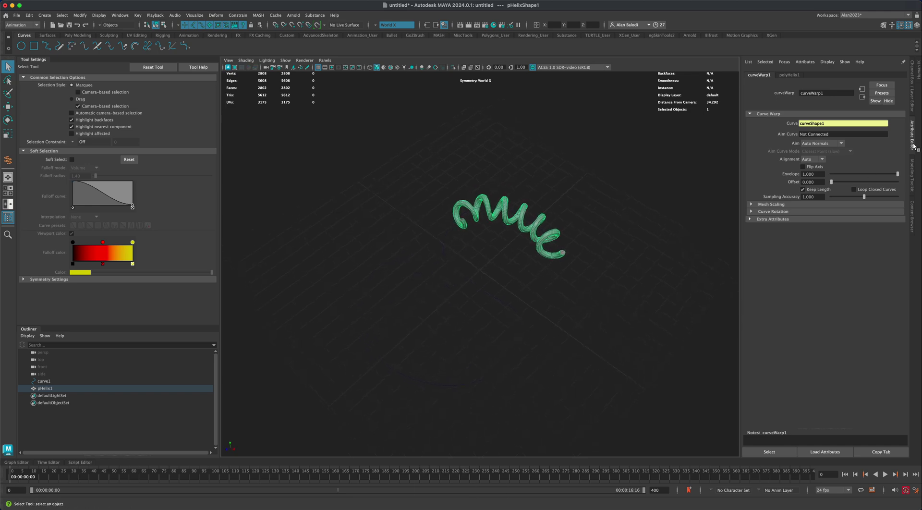
Step: Raise the polyHelix1 Height so the helix spans the curve, and select the Coils value
left_click(790, 75)
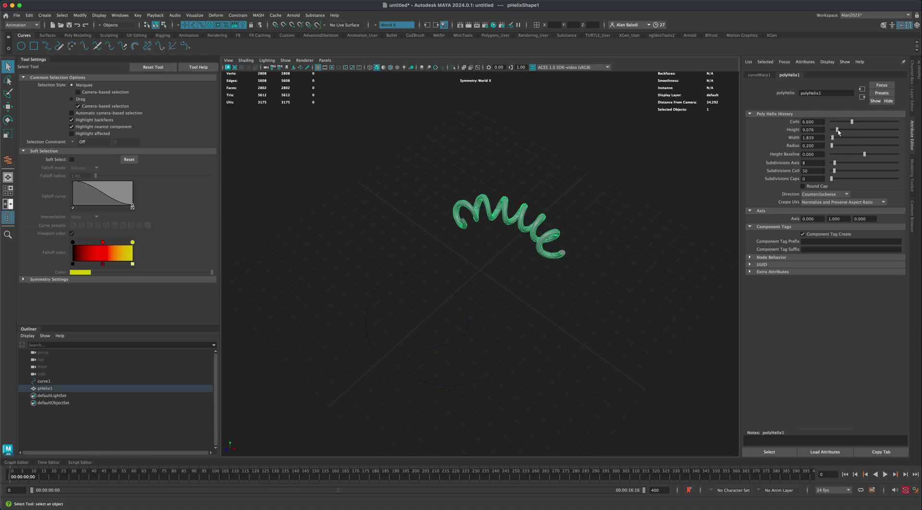
left_click_drag(838, 131, 863, 133)
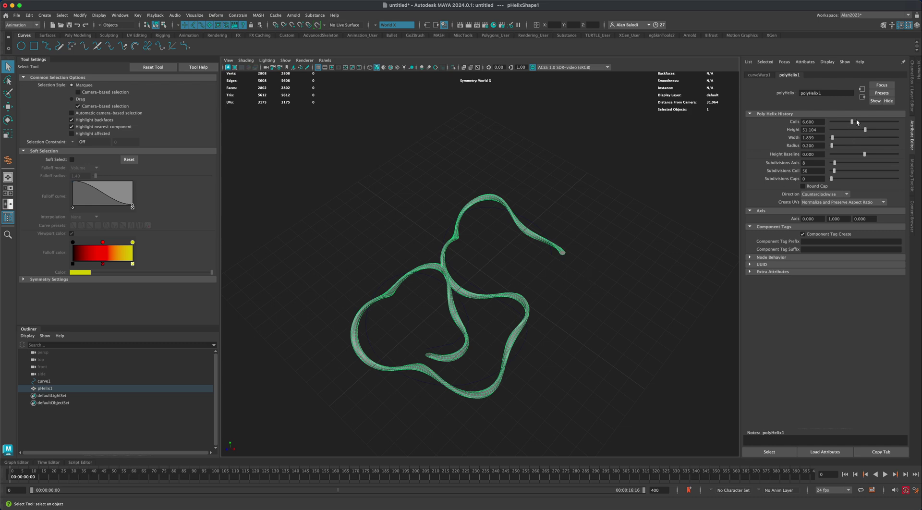
left_click_drag(816, 121, 904, 121)
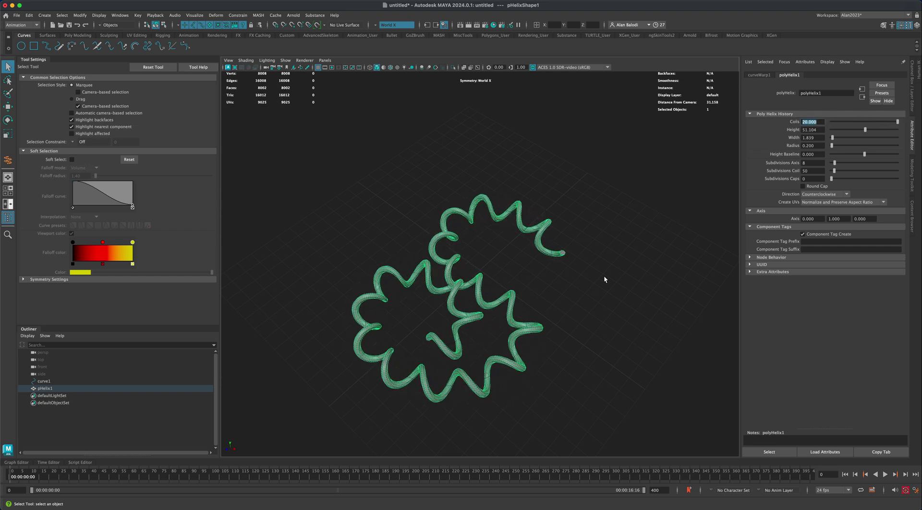
Step: Set the helix to 50 coils and reduce its Width to 1.658
type("50")
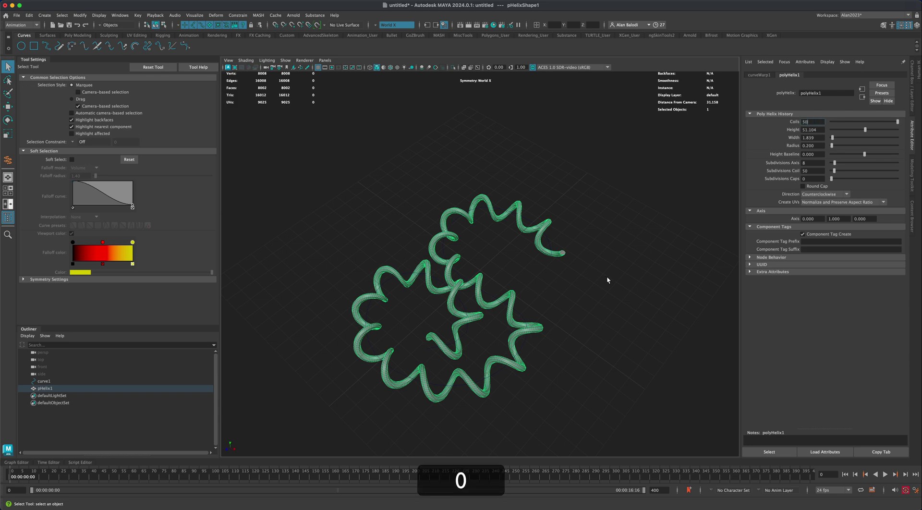
key("Return")
left_click_drag(572, 318, 492, 321, "alt")
right_click_drag(492, 322, 583, 310, "alt")
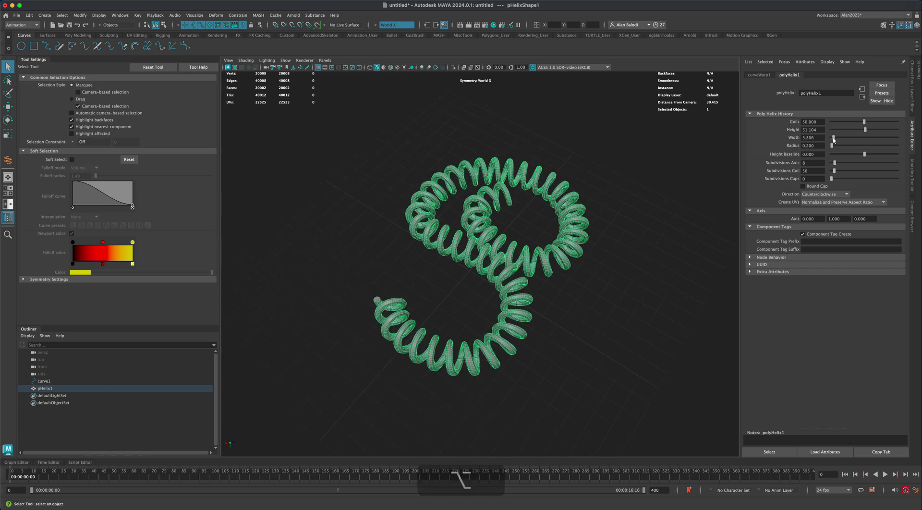
left_click_drag(833, 139, 832, 140)
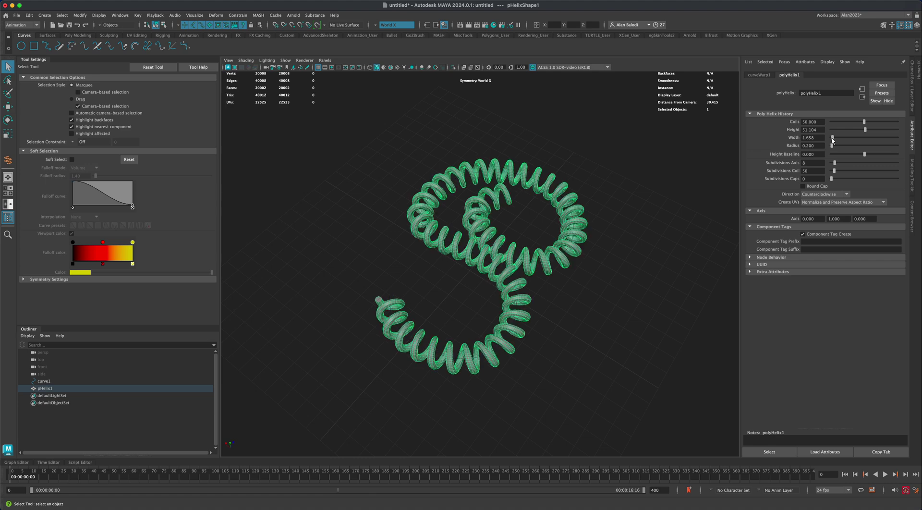
left_click_drag(620, 231, 617, 254, "alt")
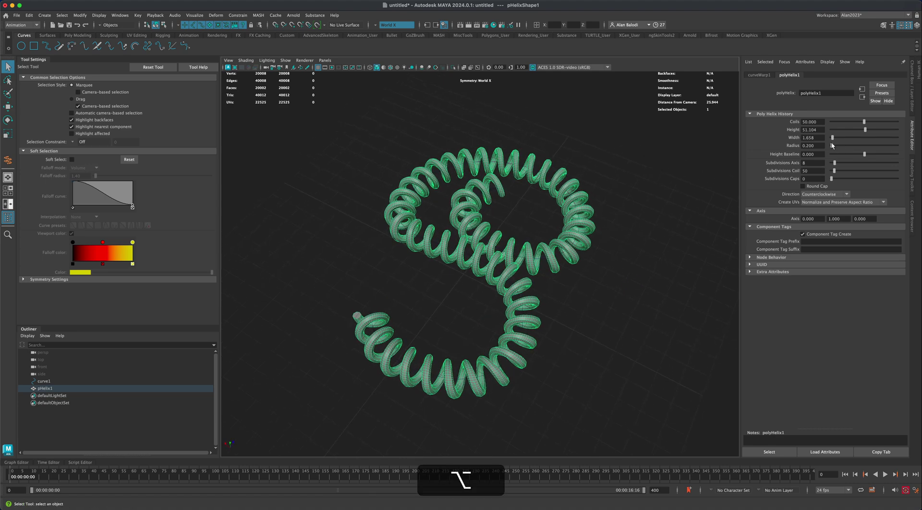
Step: Raise the polyHelix1 Radius to 0.340 and inspect the coils
left_click_drag(832, 147, 832, 147)
left_click_drag(831, 145, 833, 147)
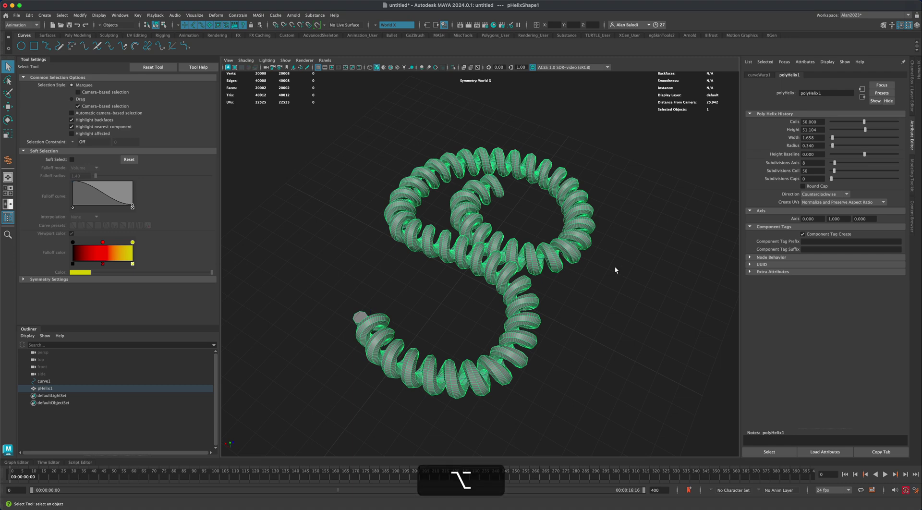
left_click_drag(615, 266, 552, 273, "alt")
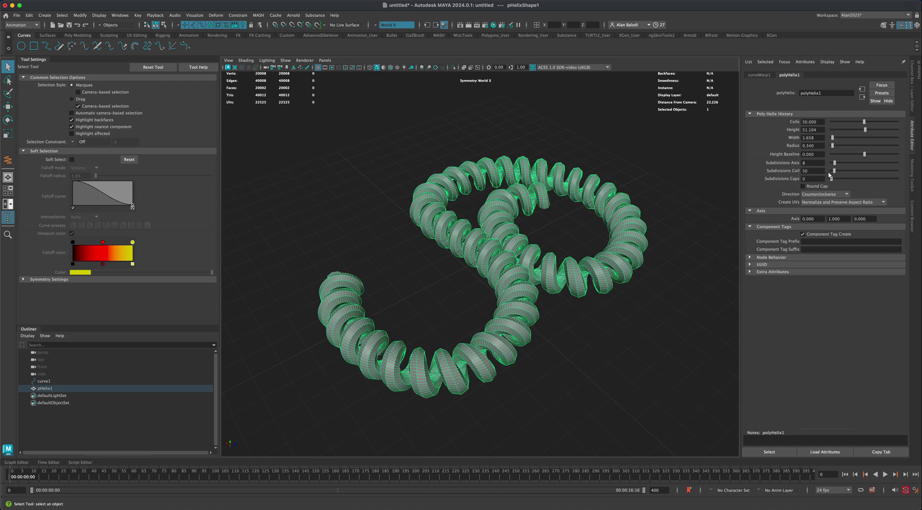
Step: Set Subdivisions Coil to 7, check the result, and reselect pHelix1
left_click_drag(834, 170, 832, 171)
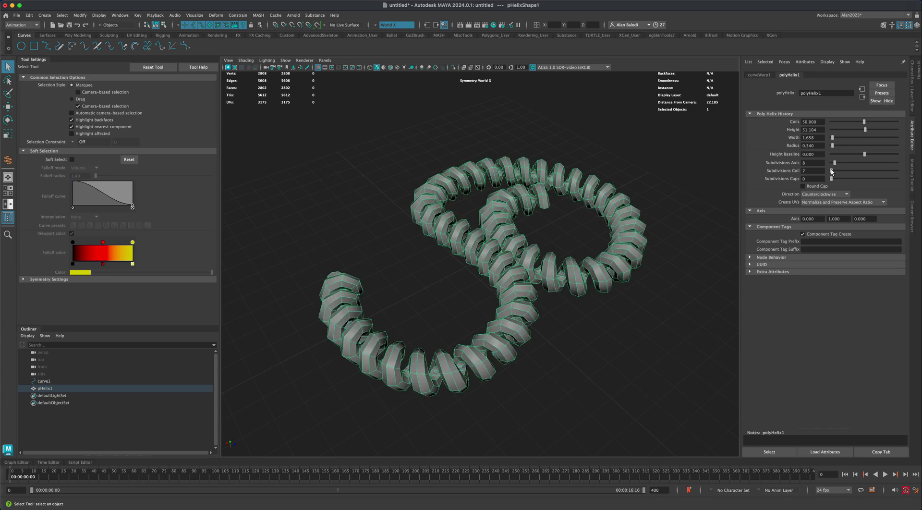
left_click_drag(632, 291, 531, 249, "alt")
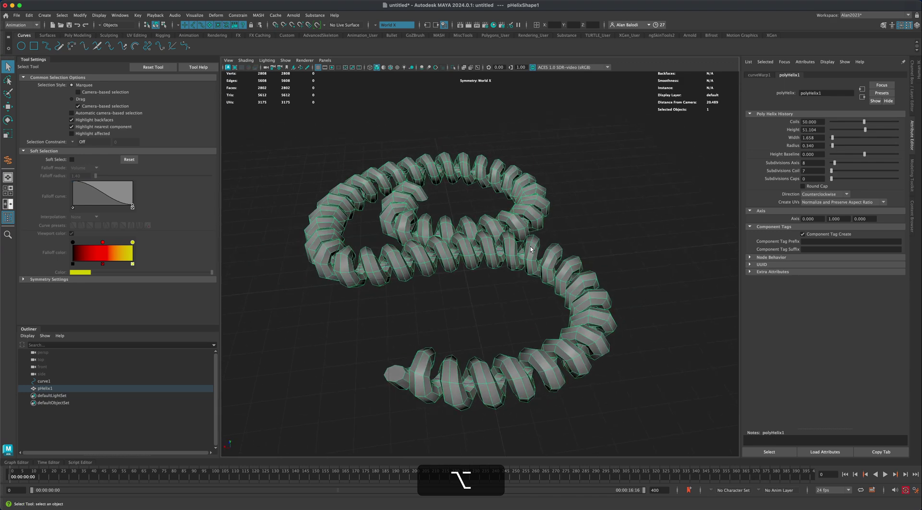
right_click_drag(531, 249, 576, 240)
left_click(606, 241)
left_click_drag(606, 241, 572, 200, "alt")
left_click(537, 239)
Step: Display the 50-coil helix in smooth mesh preview, deselected, with Wireframe on Shaded enabled
key("alt+3")
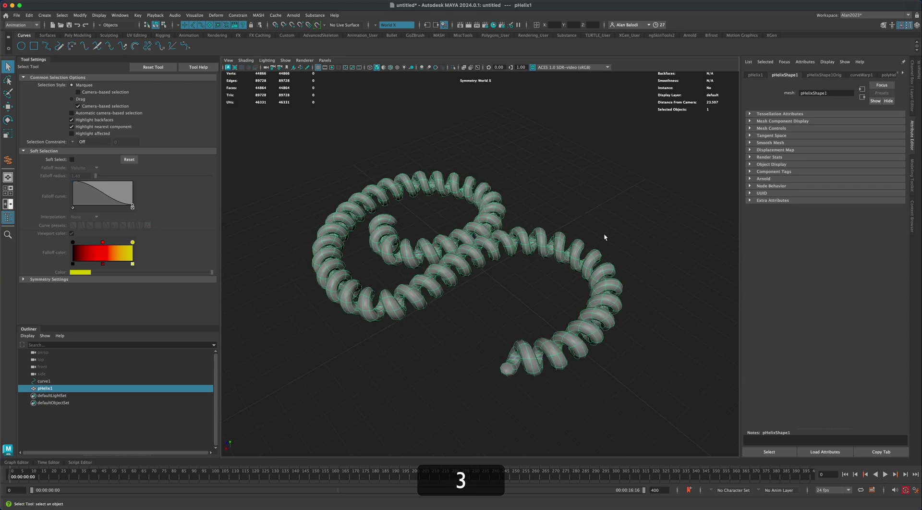
left_click(605, 213)
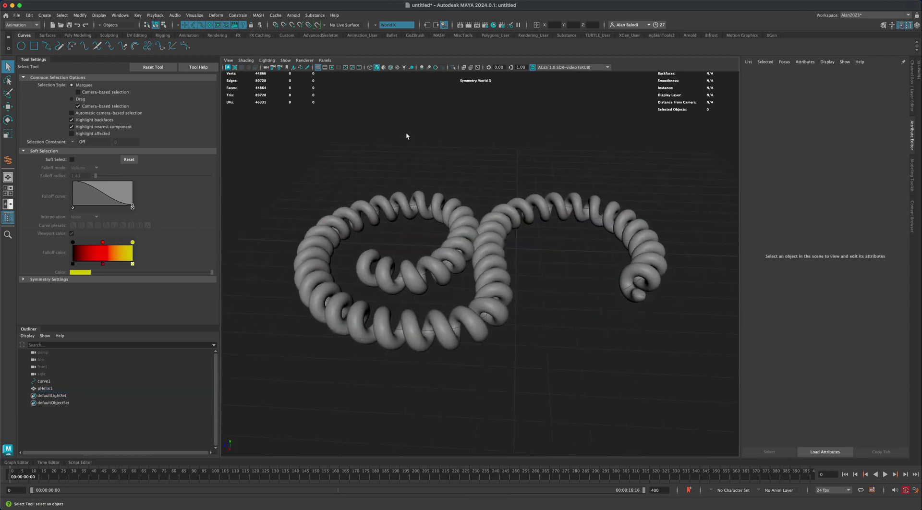
left_click(390, 68)
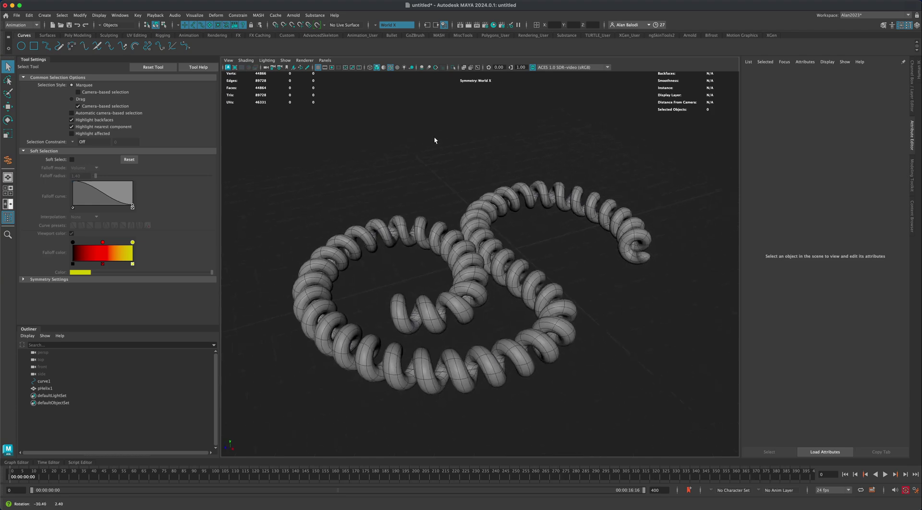